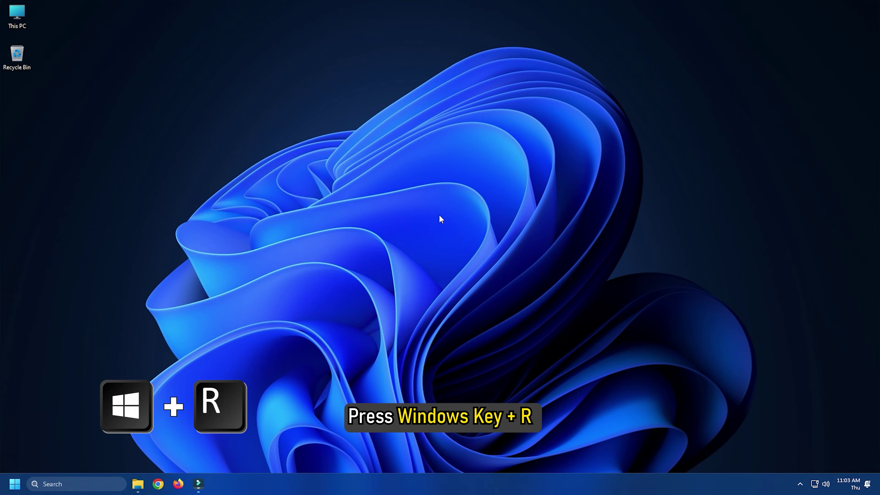
In Internet Properties (inetcpl.cpl), turn off the LAN proxy server and enable 'Automatically detect settings'
{"action": "key", "text": "super+r"}
{"action": "type", "text": "ine"}
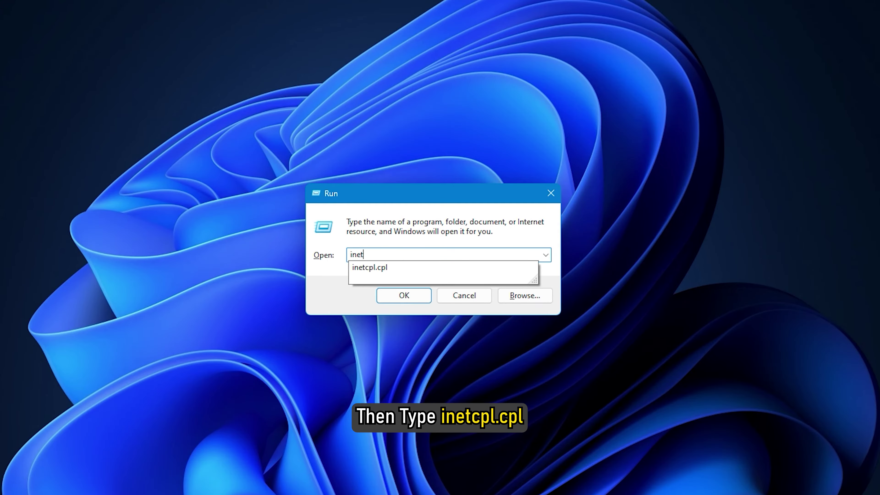
{"action": "type", "text": "tcpl.cpl"}
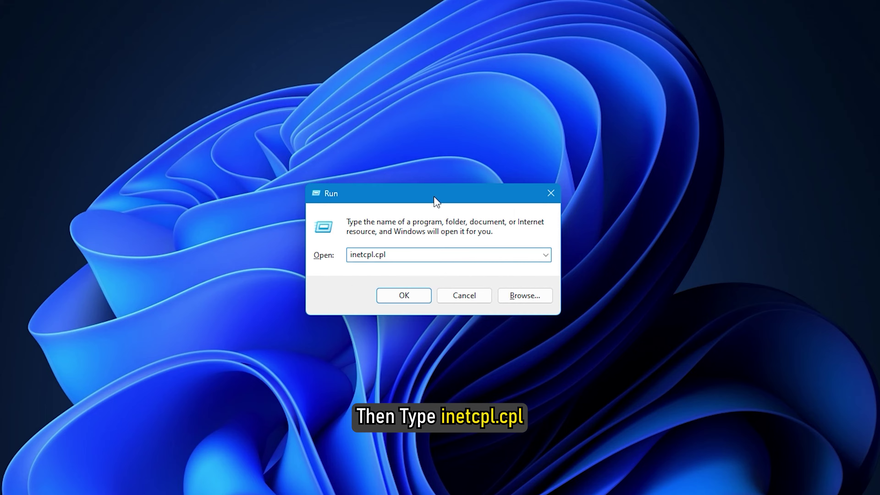
{"action": "key", "text": "Return"}
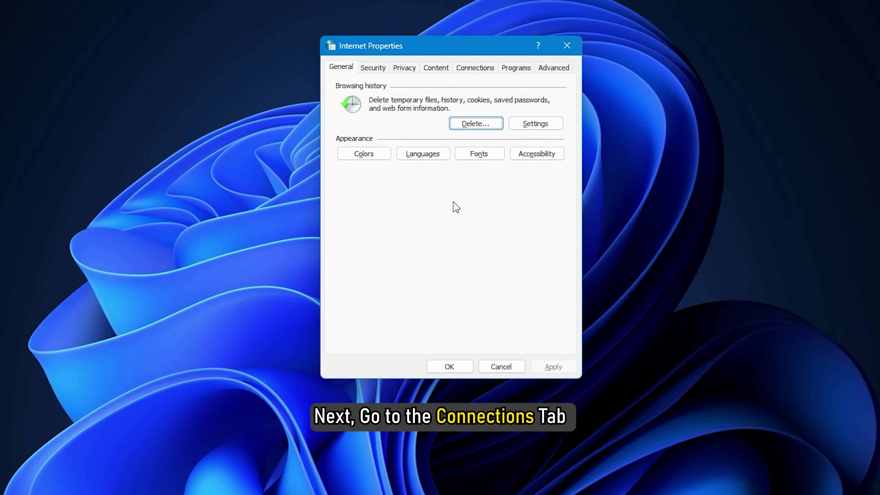
{"action": "left_click", "coordinate": [485, 69]}
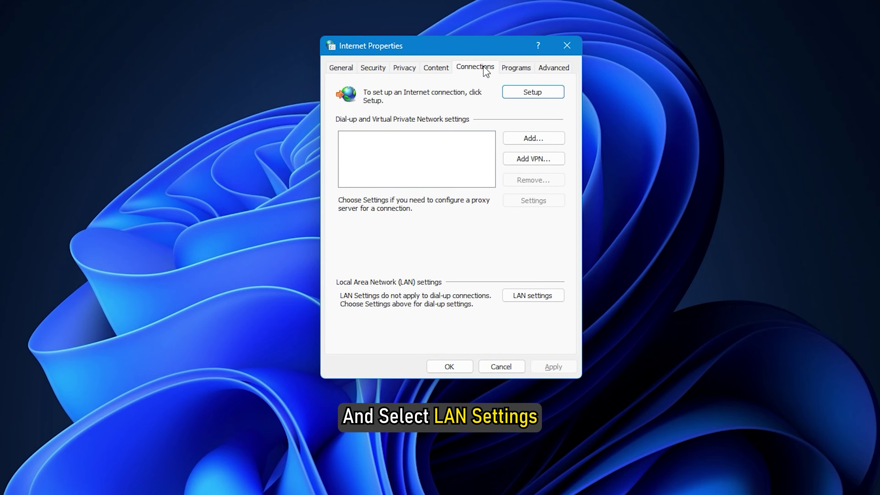
{"action": "left_click", "coordinate": [541, 296]}
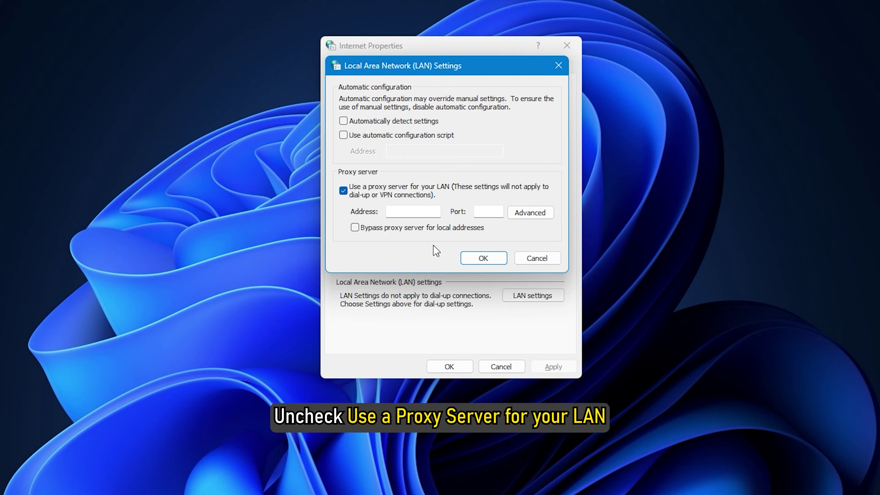
{"action": "left_click", "coordinate": [344, 191]}
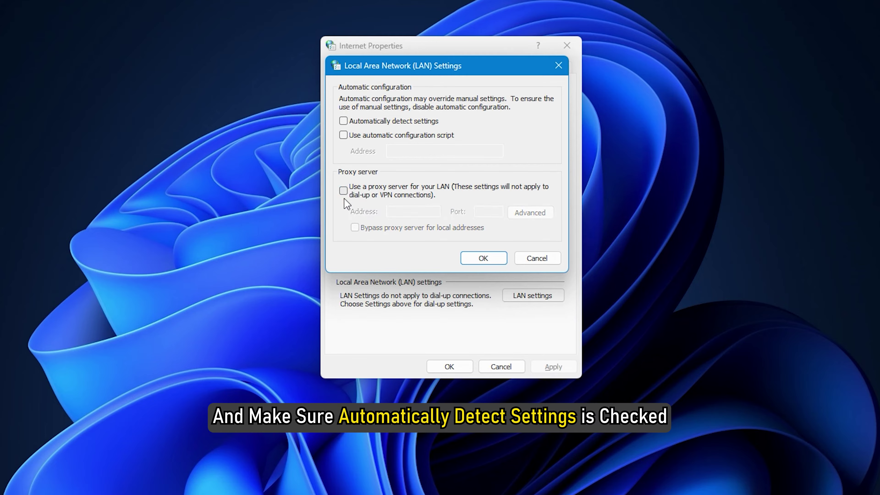
{"action": "left_click", "coordinate": [343, 121]}
{"action": "left_click", "coordinate": [484, 258]}
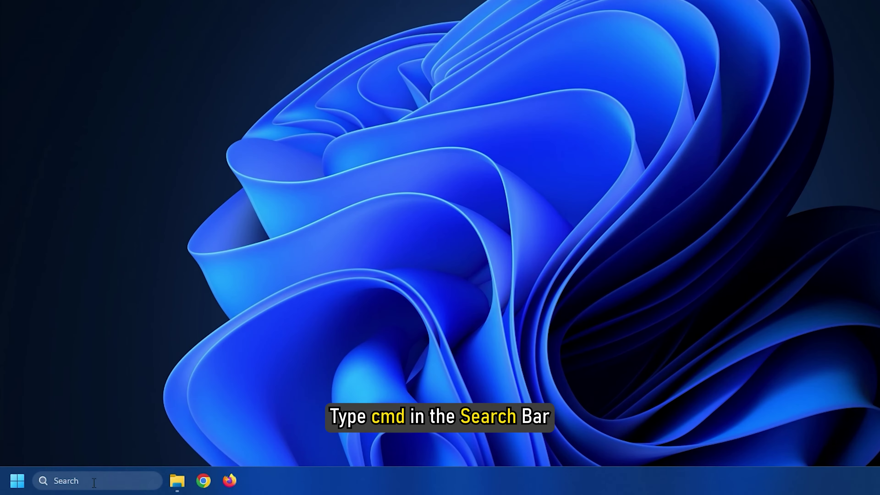
Launch Command Prompt as administrator from Windows search
{"action": "left_click", "coordinate": [74, 486]}
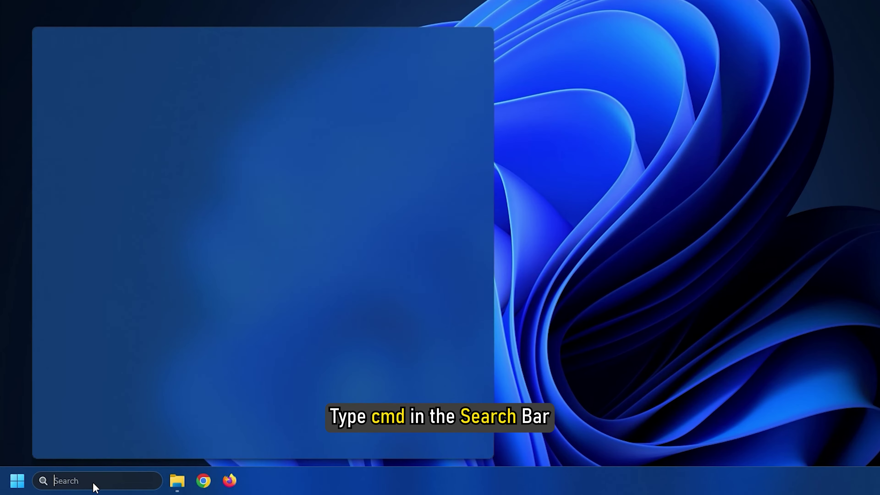
{"action": "type", "text": "cmd"}
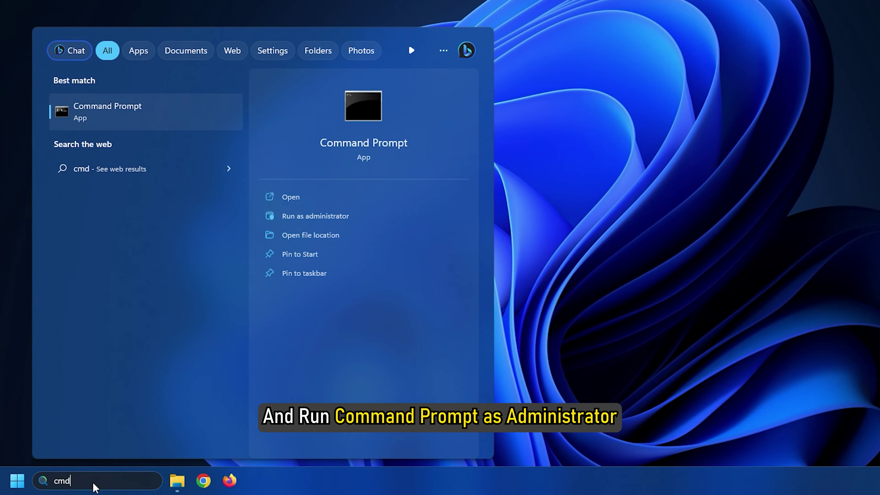
{"action": "left_click", "coordinate": [269, 216]}
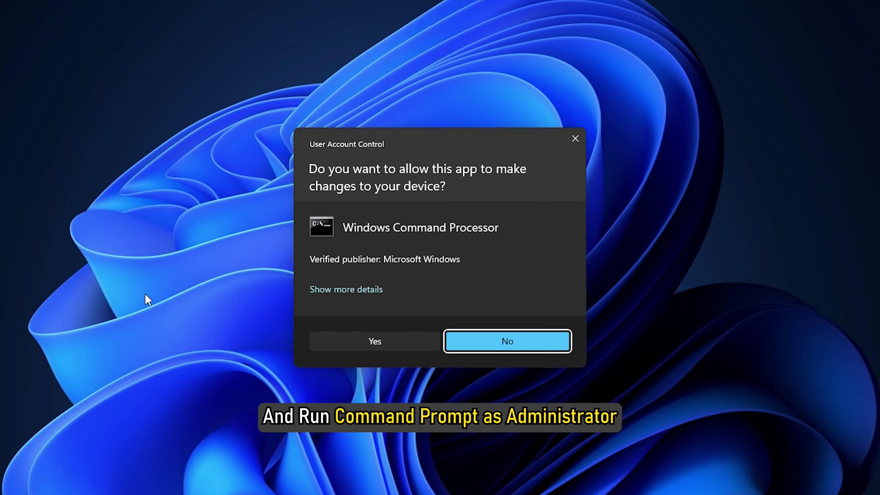
{"action": "left_click", "coordinate": [370, 347]}
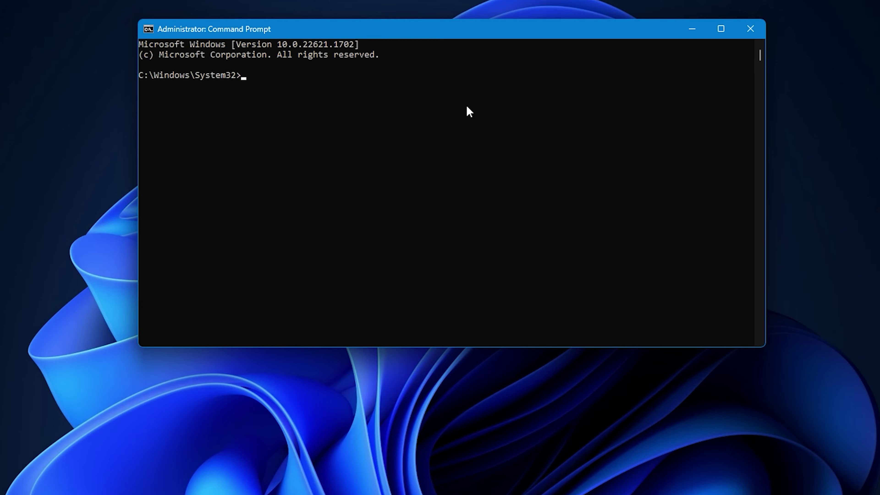
Run ipconfig /flushdns, netsh winsock reset and netsh int ip reset
{"action": "type", "text": "ipconfig /flus"}
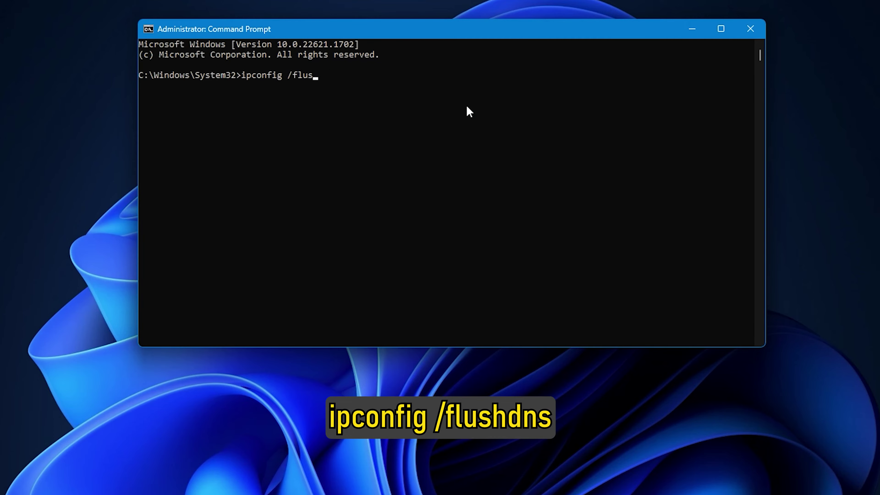
{"action": "type", "text": "hdns"}
{"action": "key", "text": "Return"}
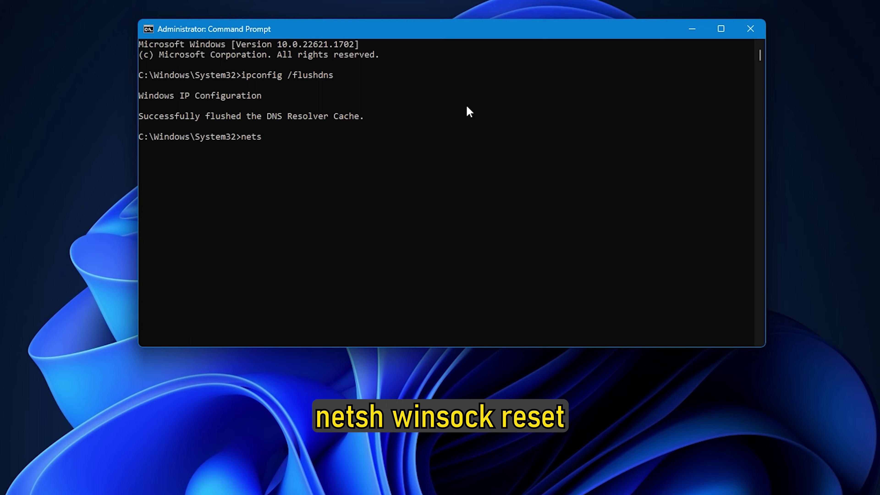
{"action": "type", "text": "netsh winsock reset"}
{"action": "key", "text": "Return"}
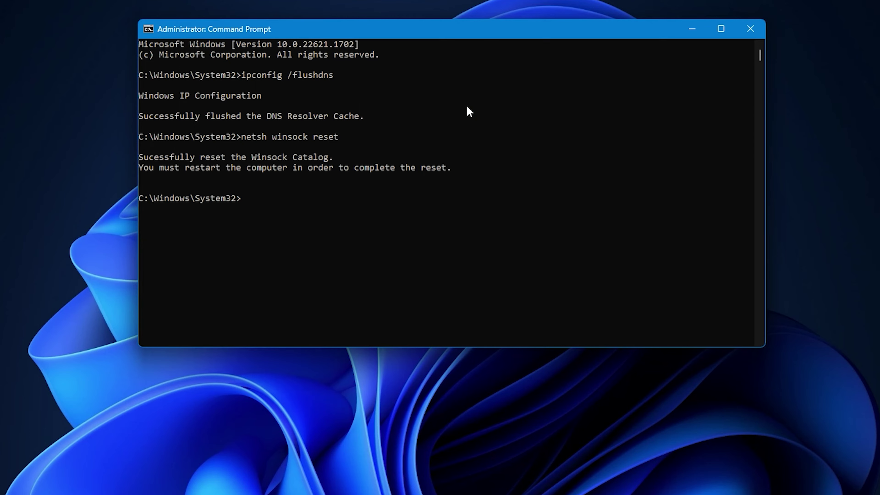
{"action": "type", "text": "netsh int ip rese"}
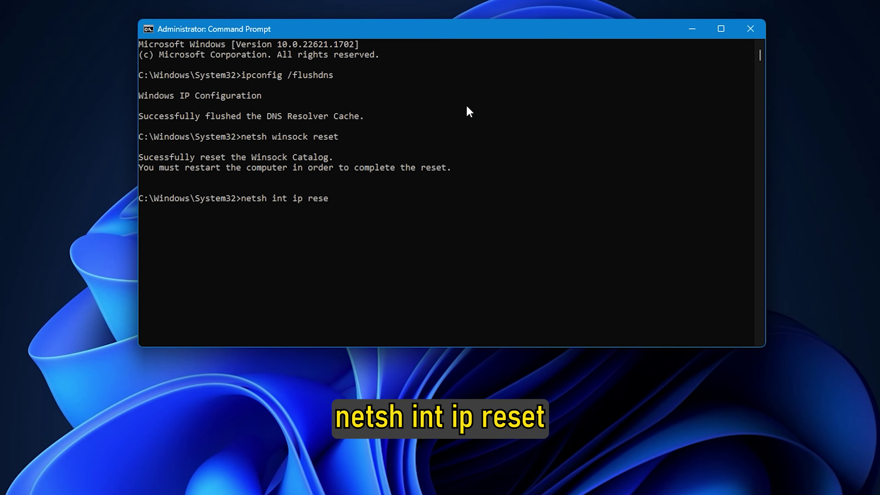
{"action": "type", "text": "t"}
{"action": "key", "text": "Return"}
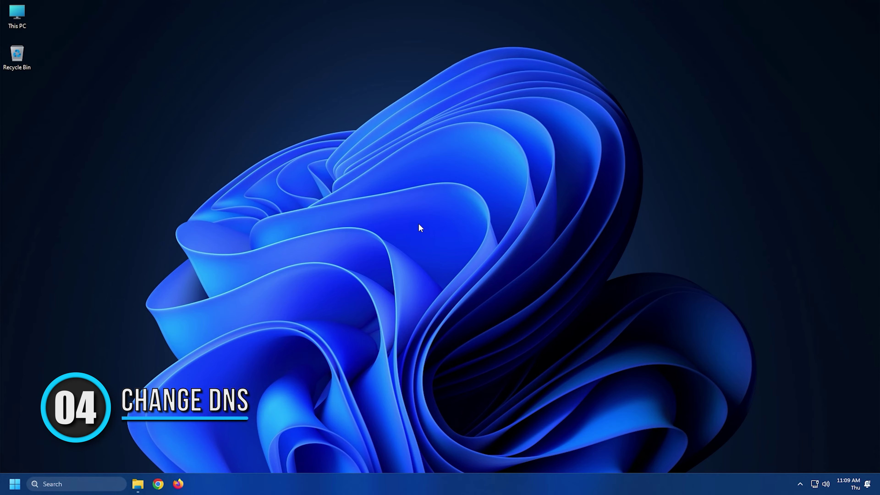
Open the Ethernet adapter's TCP/IPv4 properties via ncpa.cpl
{"action": "key", "text": "super+r"}
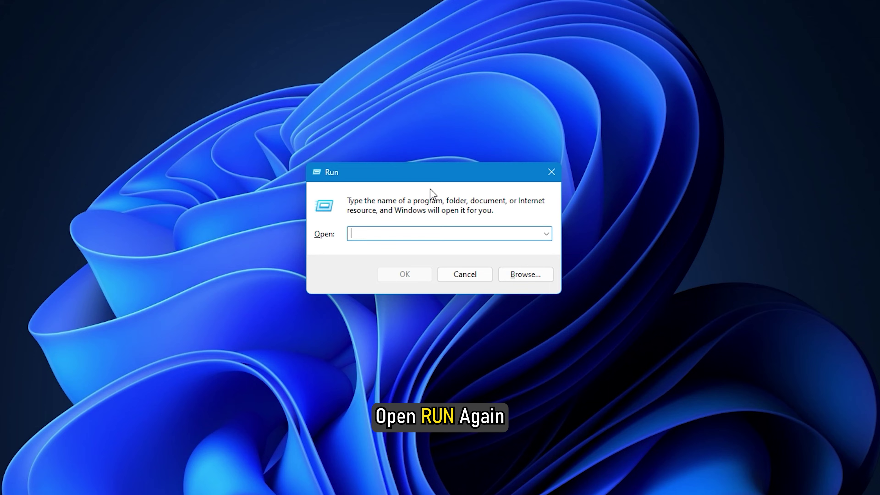
{"action": "type", "text": "ncpa."}
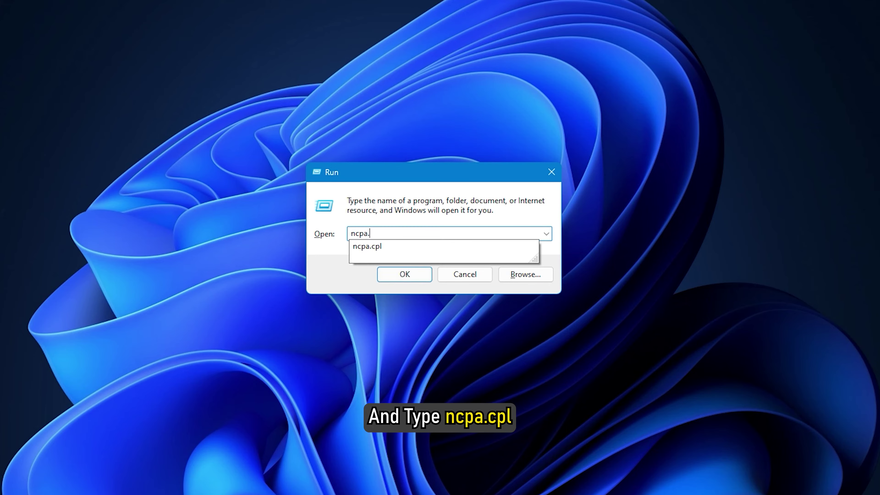
{"action": "type", "text": "cpl"}
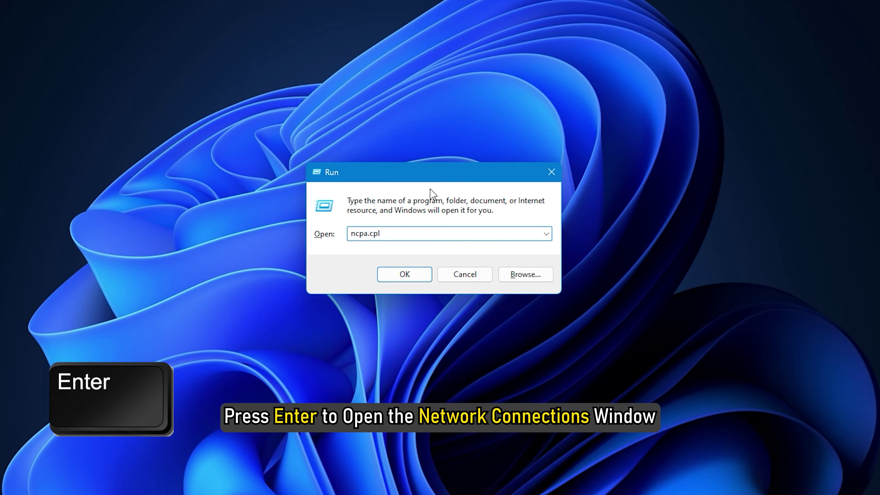
{"action": "key", "text": "Return"}
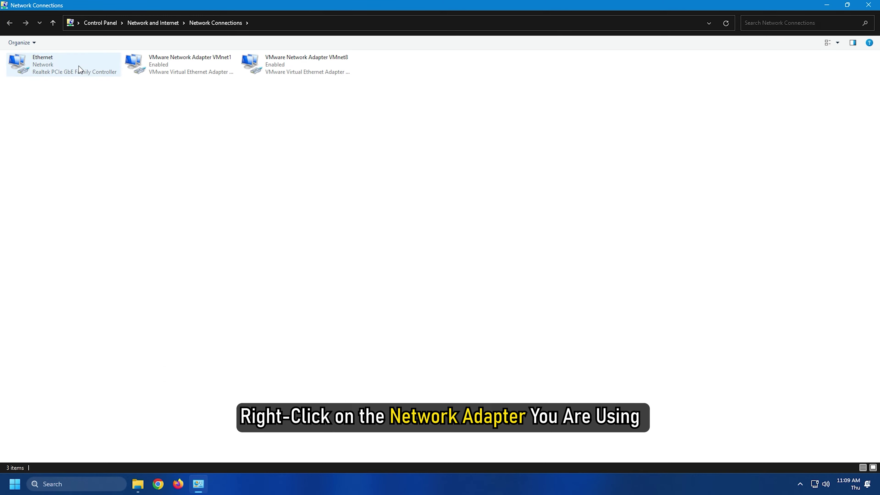
{"action": "right_click", "coordinate": [58, 63]}
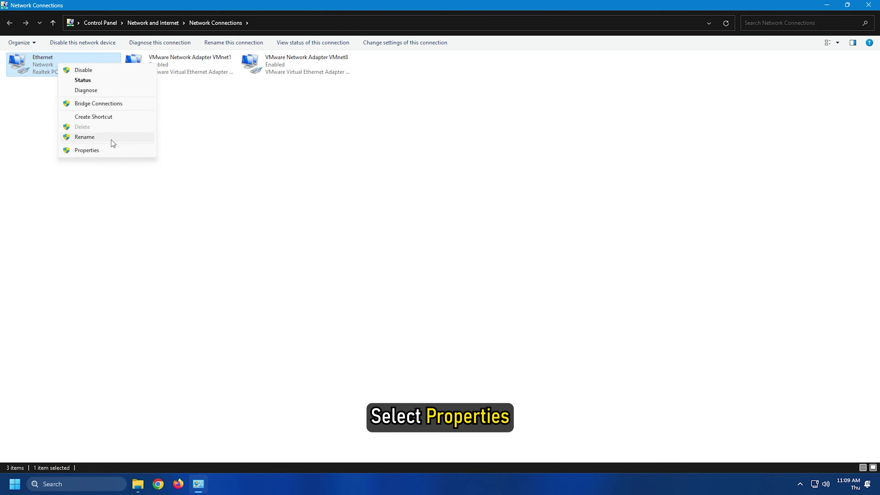
{"action": "left_click", "coordinate": [112, 151]}
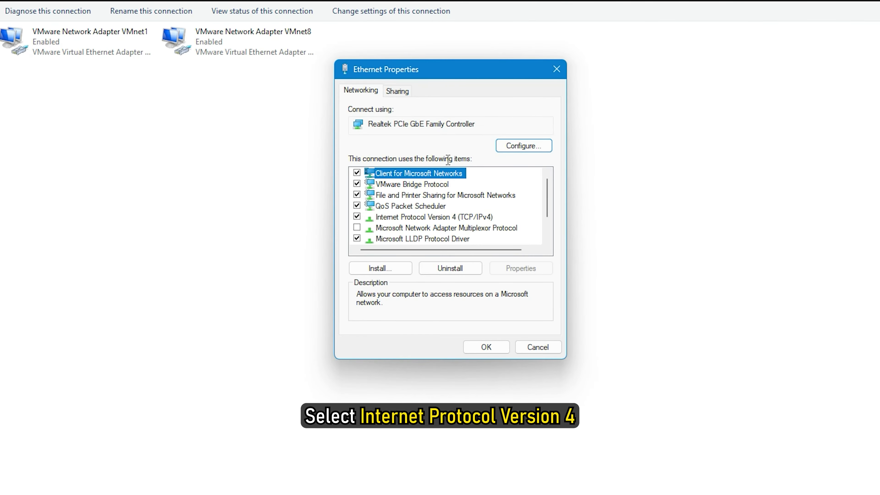
{"action": "left_click", "coordinate": [430, 217]}
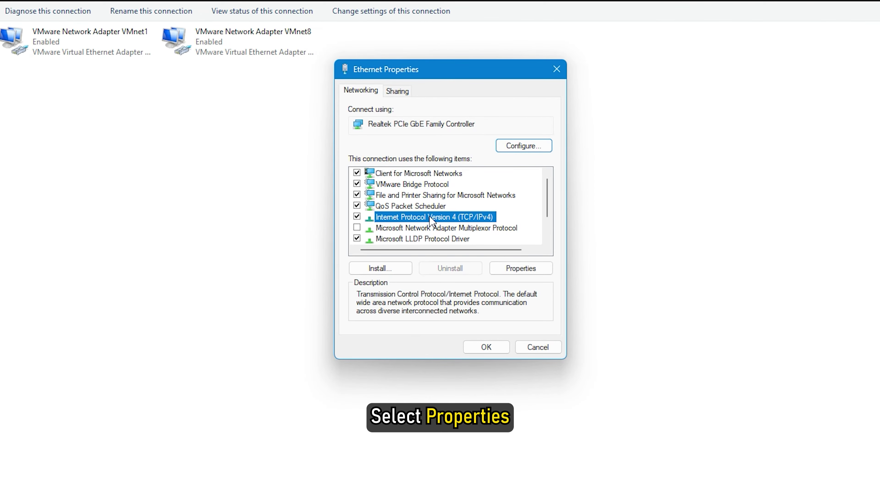
{"action": "left_click", "coordinate": [521, 268]}
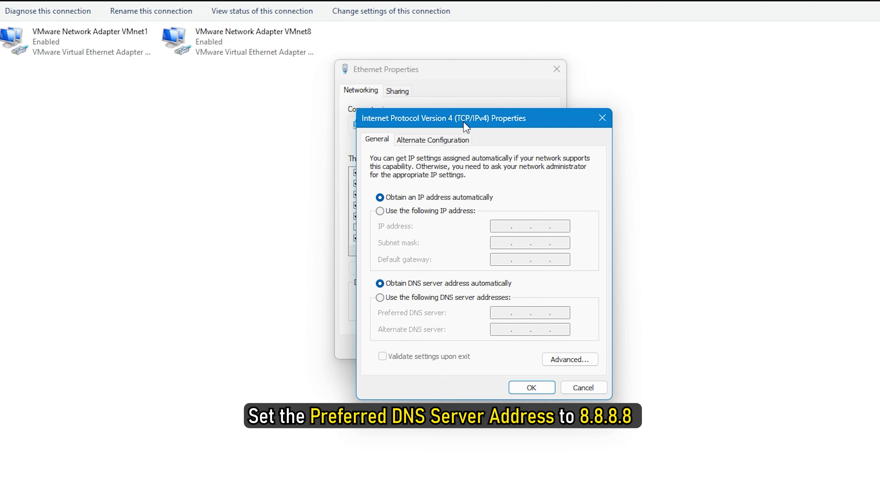
Set the DNS servers to 8.8.8.8 preferred and 8.8.4.4 alternate and save
{"action": "left_click", "coordinate": [380, 298]}
{"action": "type", "text": "8 . . ."}
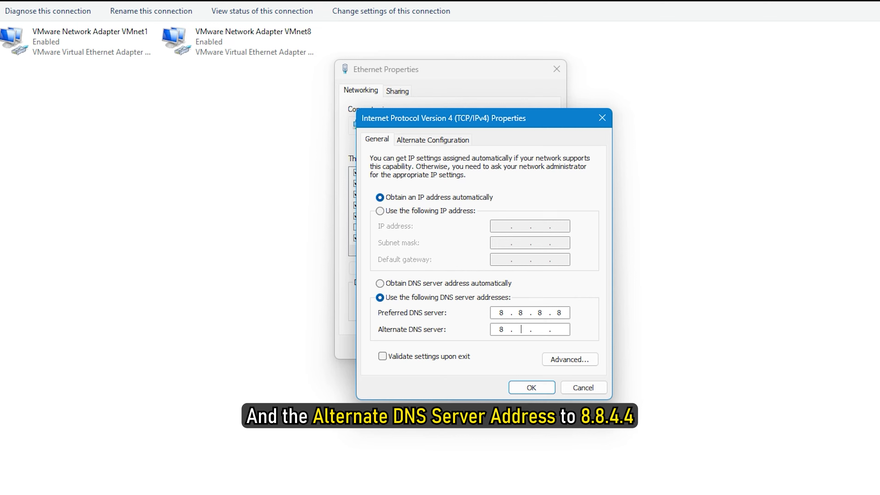
{"action": "type", "text": "8.8.4.4"}
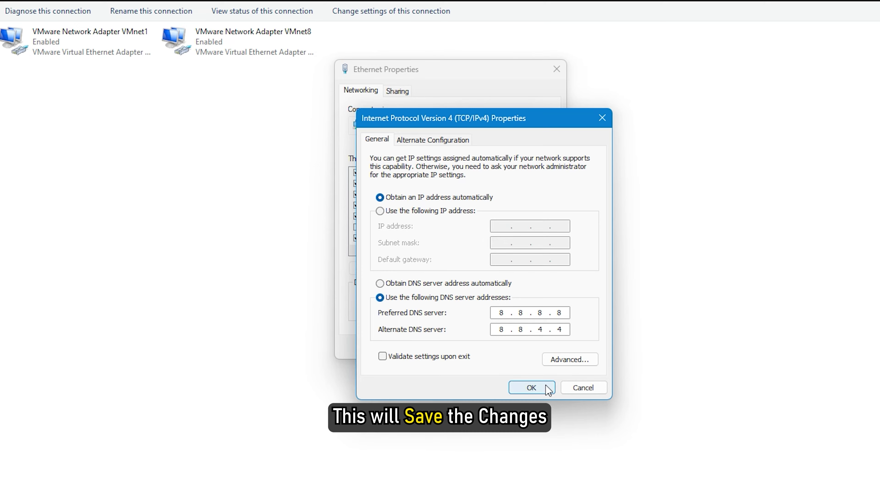
{"action": "left_click", "coordinate": [531, 388]}
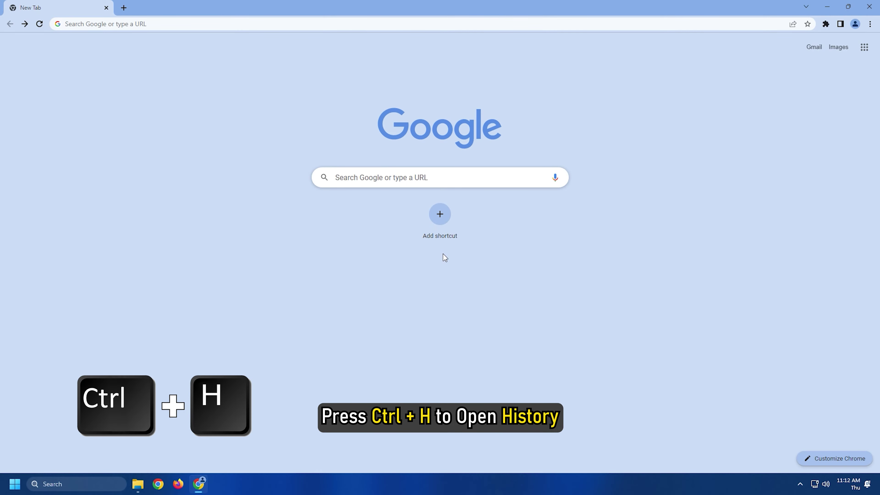
Open Chrome's History page and its 'Clear browsing data' dialog
{"action": "key", "text": "ctrl+h"}
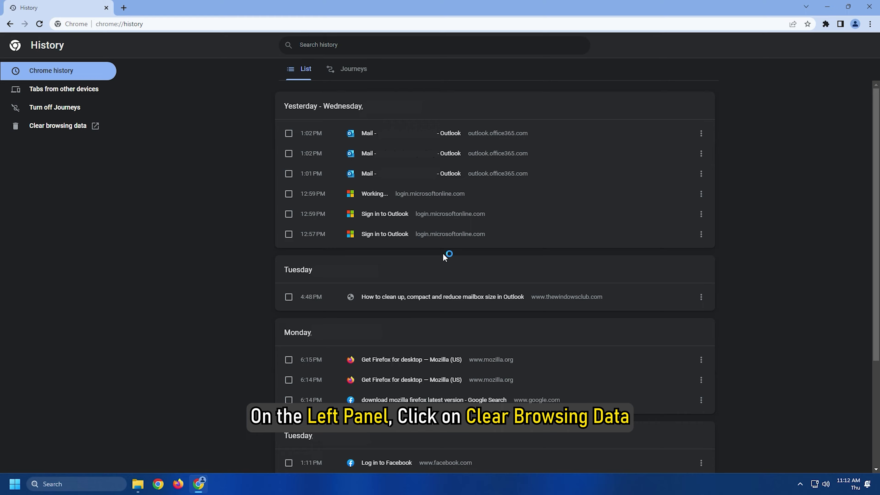
{"action": "left_click", "coordinate": [66, 127]}
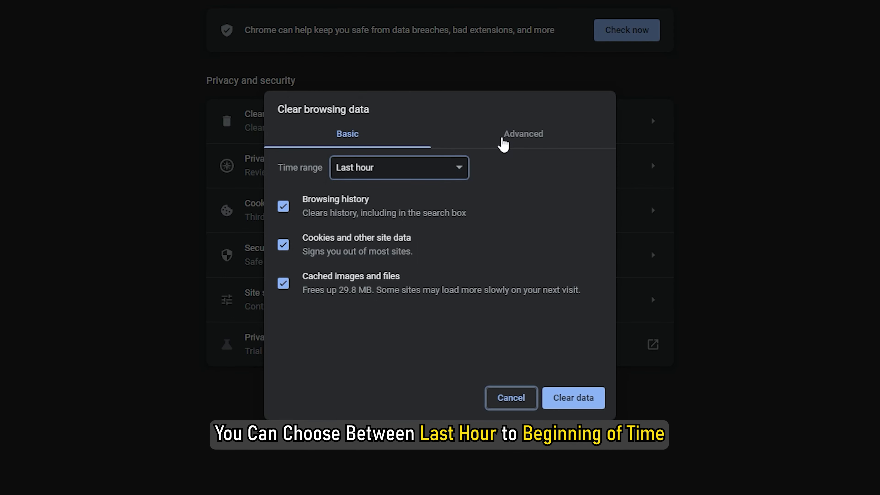
Clear cookies and cached files from the last 7 days, leaving browsing history unticked
{"action": "left_click", "coordinate": [443, 169]}
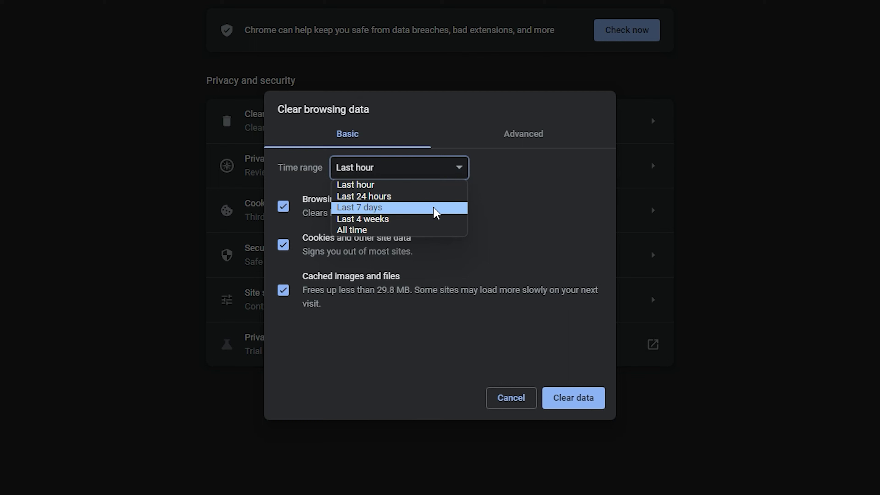
{"action": "left_click", "coordinate": [434, 208]}
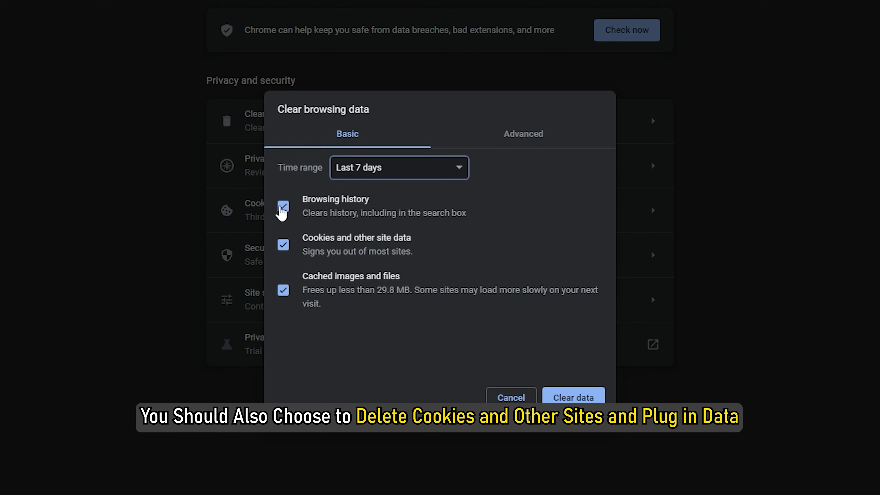
{"action": "left_click", "coordinate": [283, 209]}
{"action": "left_click", "coordinate": [283, 246]}
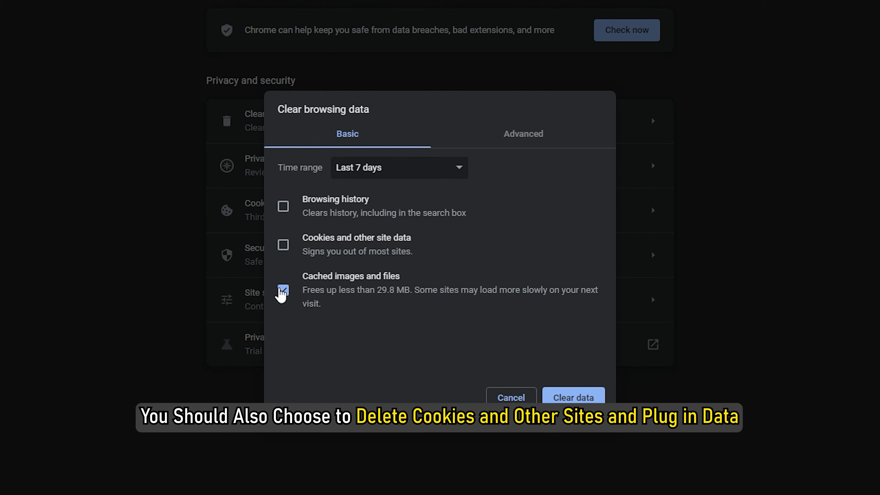
{"action": "left_click", "coordinate": [283, 246]}
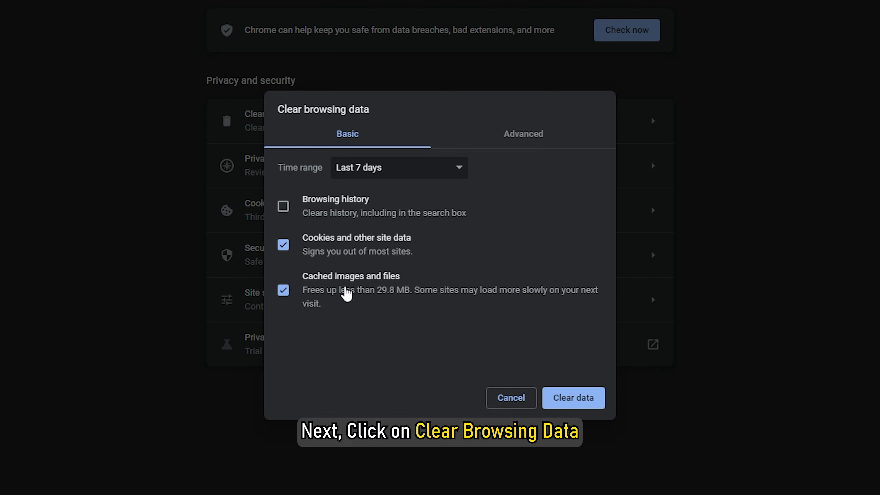
{"action": "left_click", "coordinate": [579, 399]}
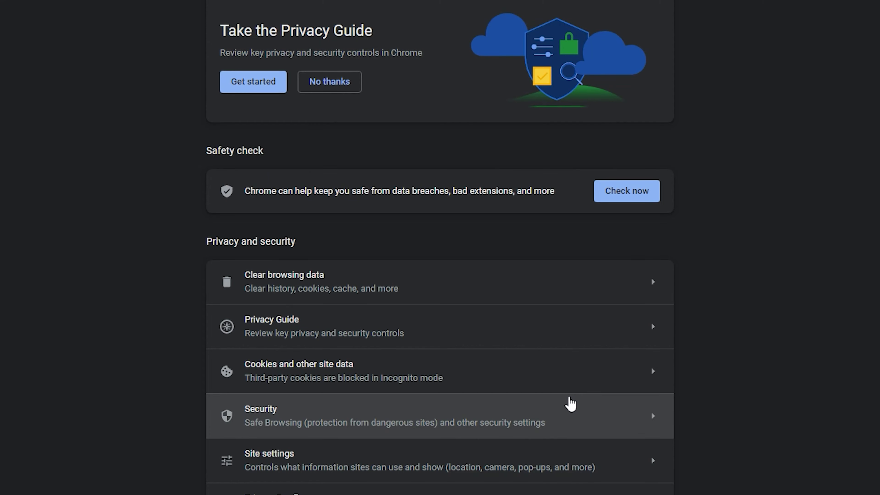